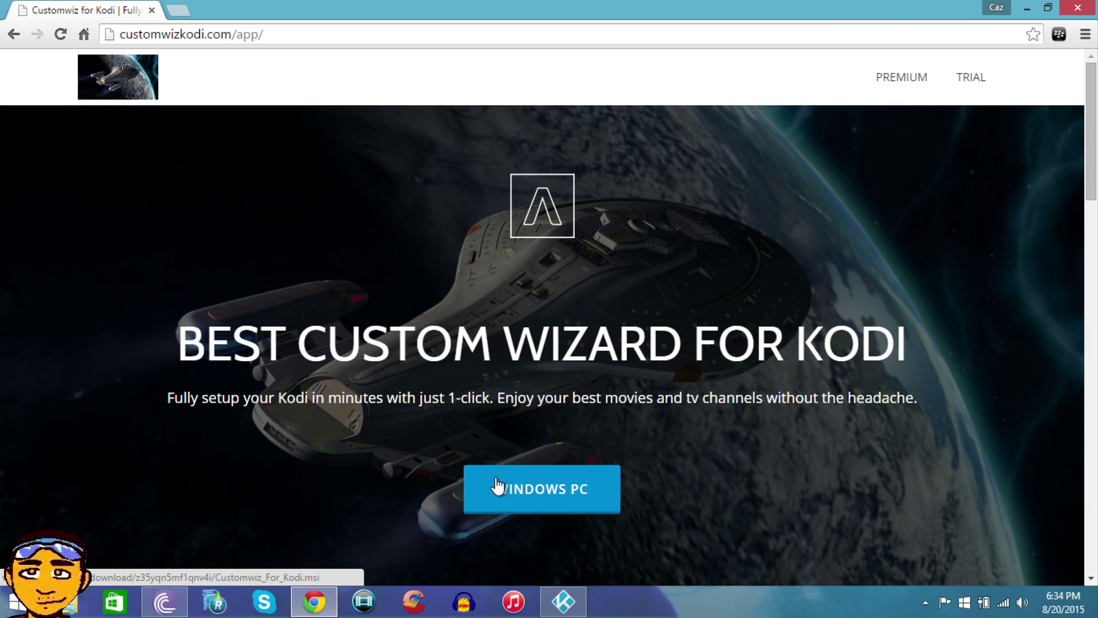
- Minimize Chrome so the desktop with Customwiz For Kodi.msi is visible
{"action": "left_click", "coordinate": [1030, 7]}
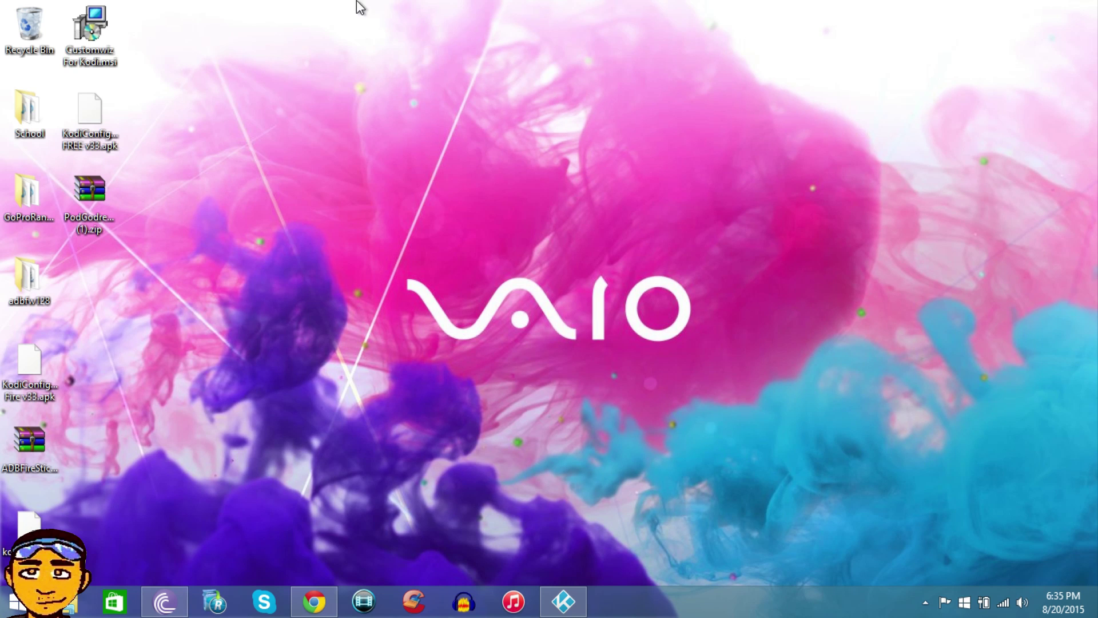
- Run Customwiz For Kodi.msi with Repair selected, approve it, and close the finished installer
{"action": "double_click", "coordinate": [83, 37]}
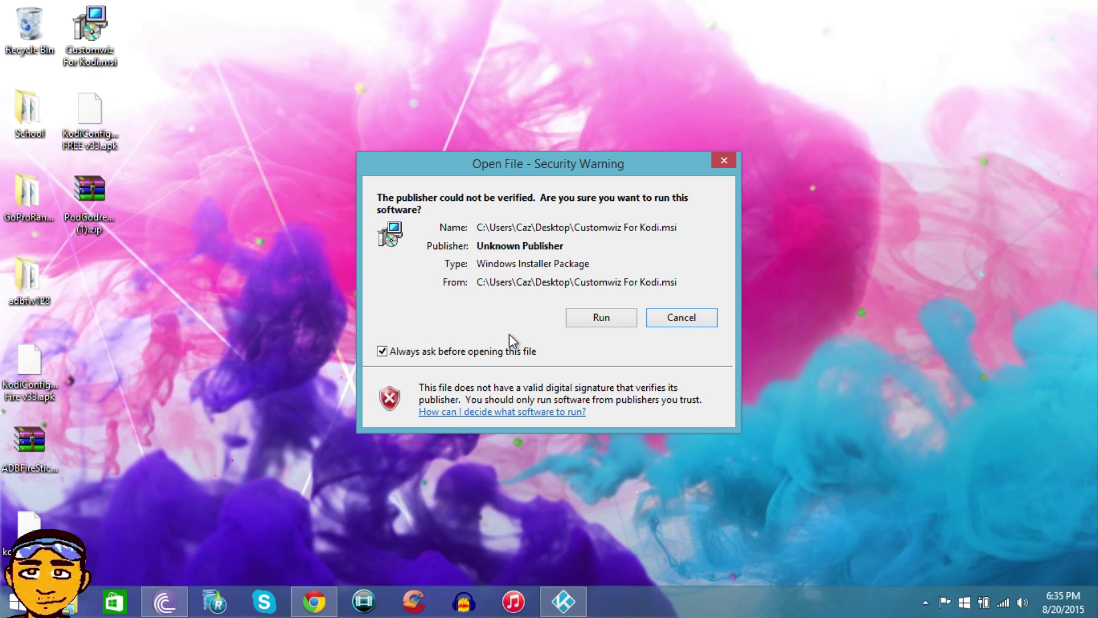
{"action": "left_click", "coordinate": [597, 323]}
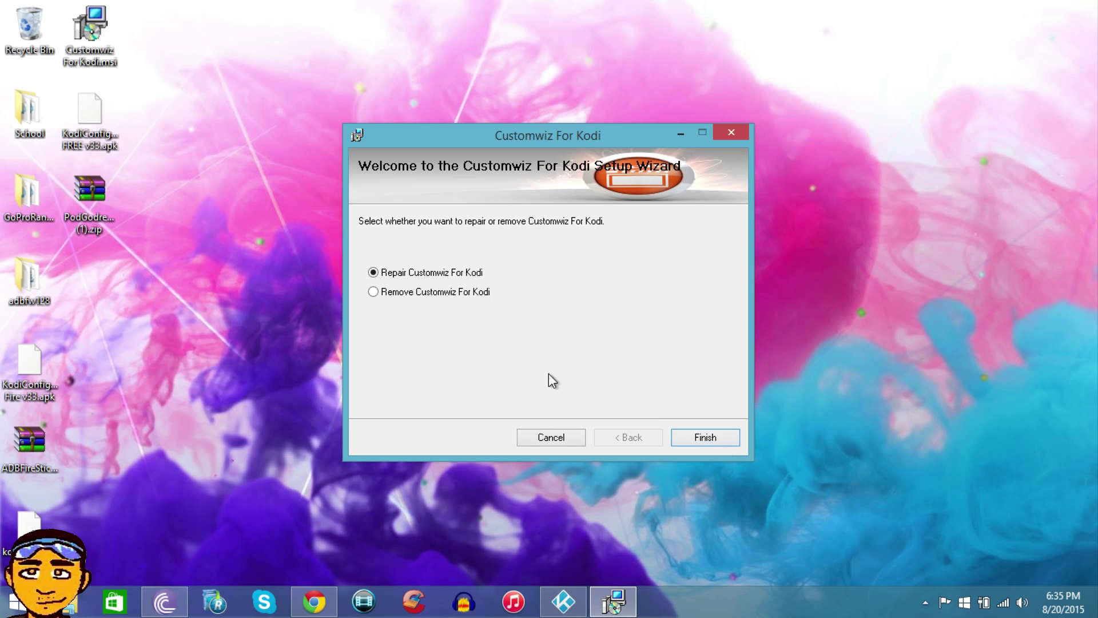
{"action": "left_click", "coordinate": [427, 292]}
{"action": "left_click", "coordinate": [380, 276]}
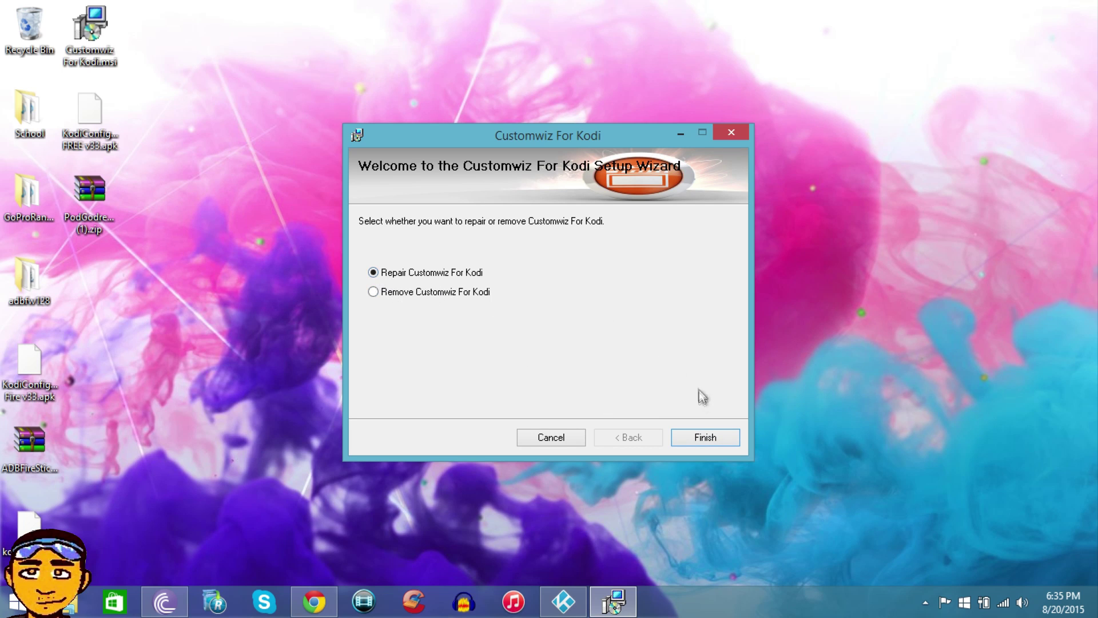
{"action": "left_click", "coordinate": [689, 436]}
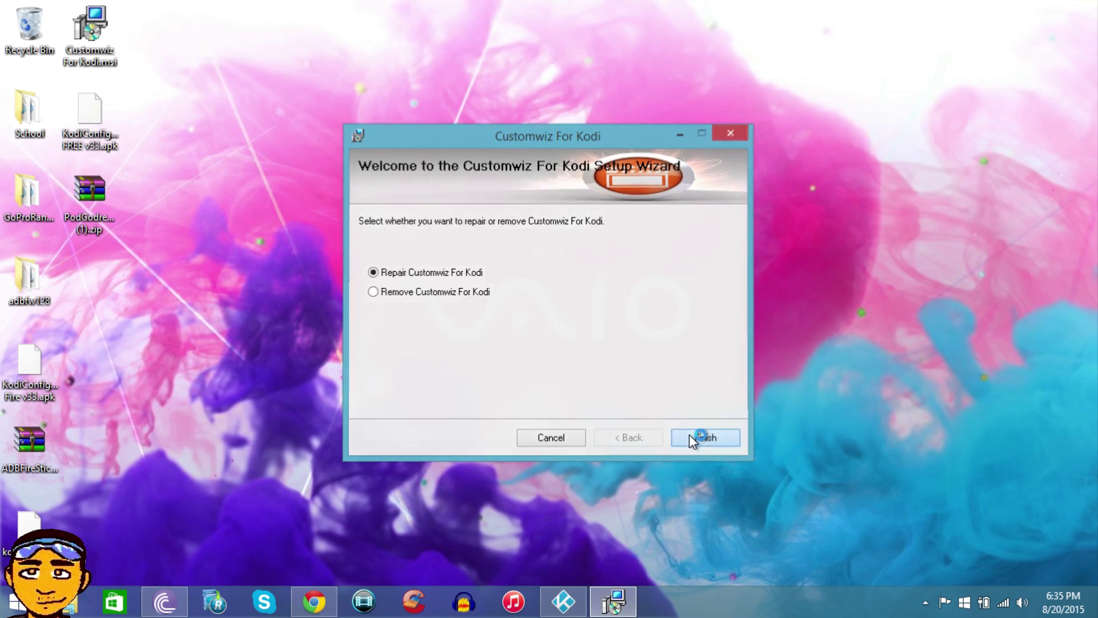
{"action": "left_click", "coordinate": [638, 339]}
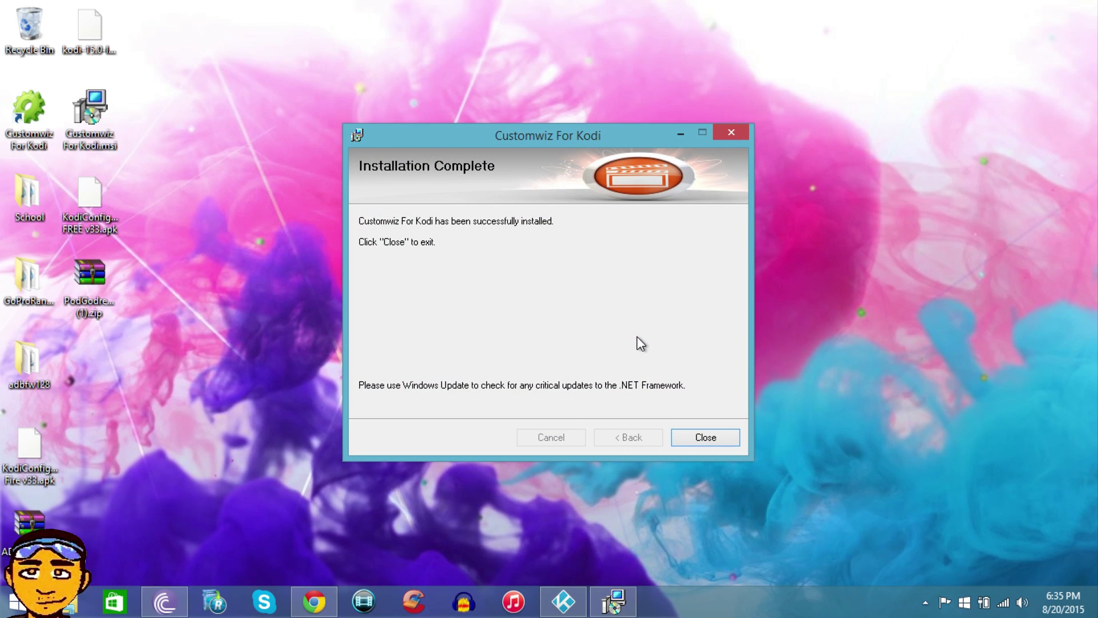
{"action": "left_click", "coordinate": [727, 444]}
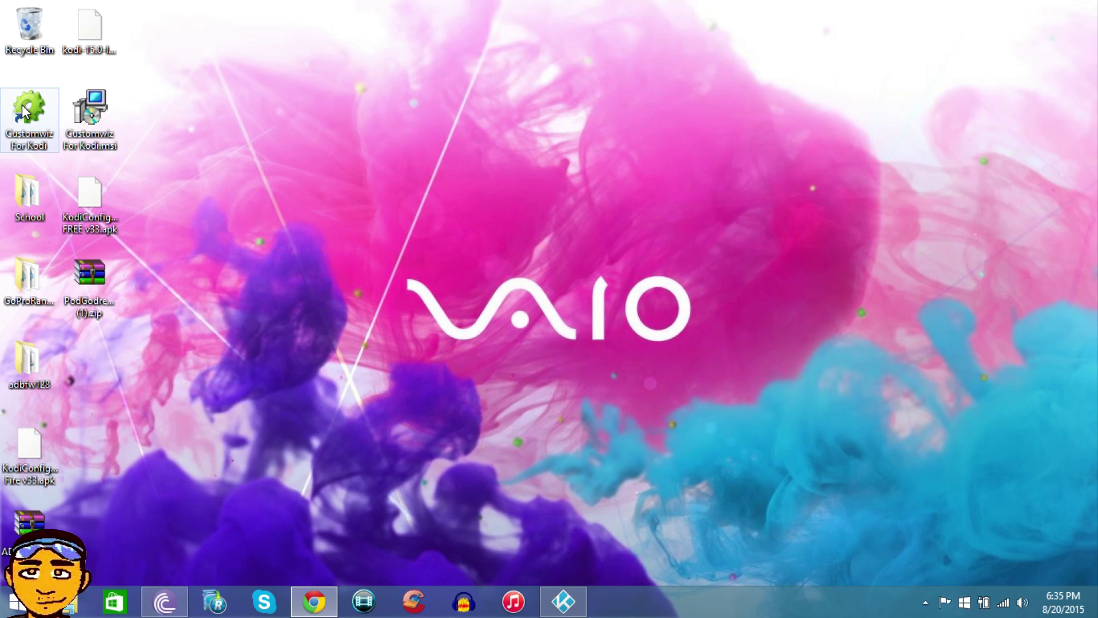
- Move the Customwiz For Kodi shortcut lower, launch it with admin rights, and open the trial page
{"action": "mouse_move", "coordinate": [23, 107]}
{"action": "left_mouse_down"}
{"action": "mouse_move", "coordinate": [121, 299]}
{"action": "mouse_move", "coordinate": [105, 345]}
{"action": "left_mouse_up"}
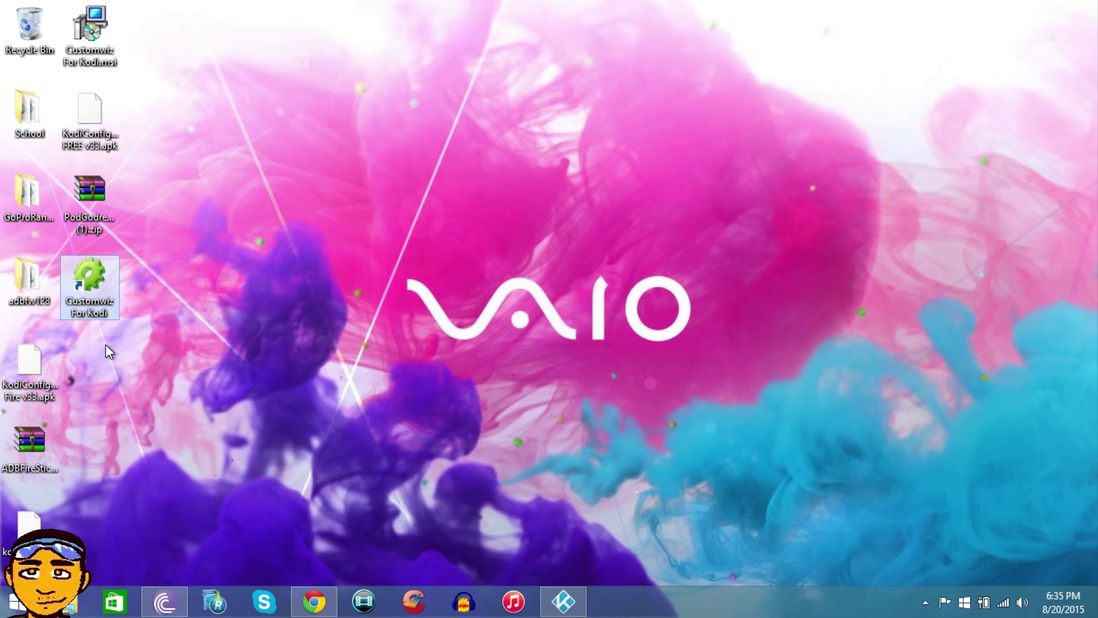
{"action": "left_click", "coordinate": [92, 280]}
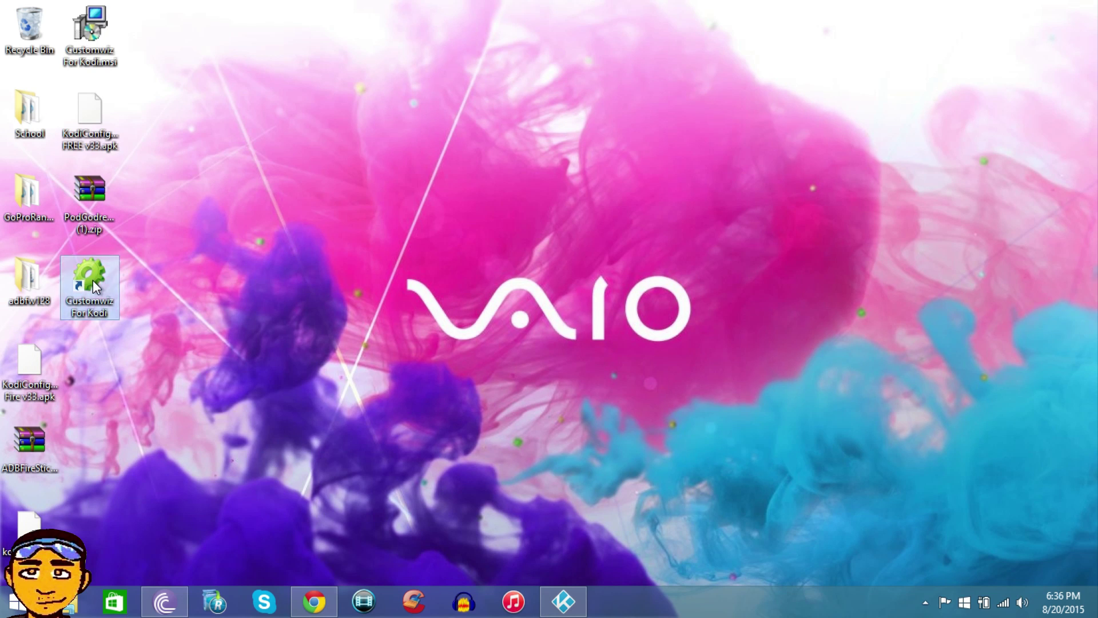
{"action": "double_click", "coordinate": [92, 279]}
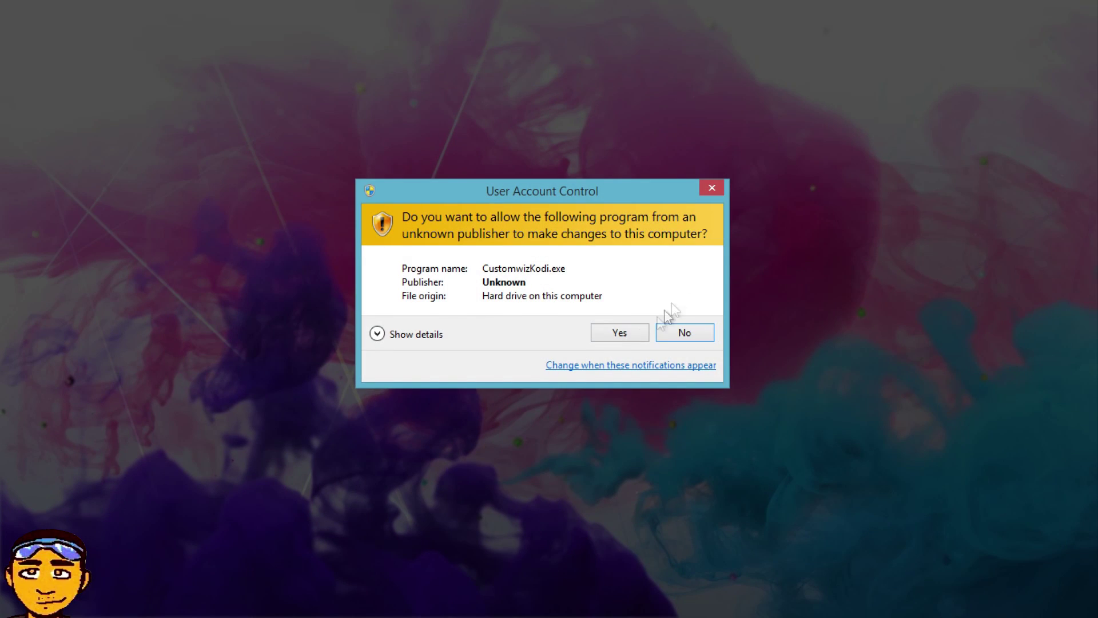
{"action": "left_click", "coordinate": [624, 337]}
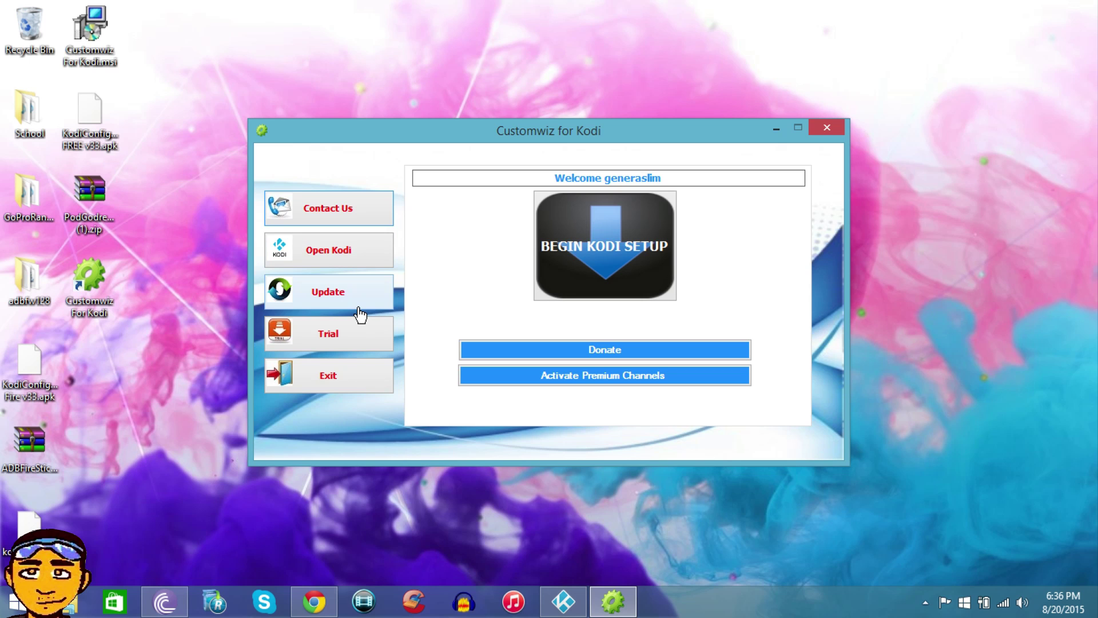
{"action": "left_click", "coordinate": [329, 337]}
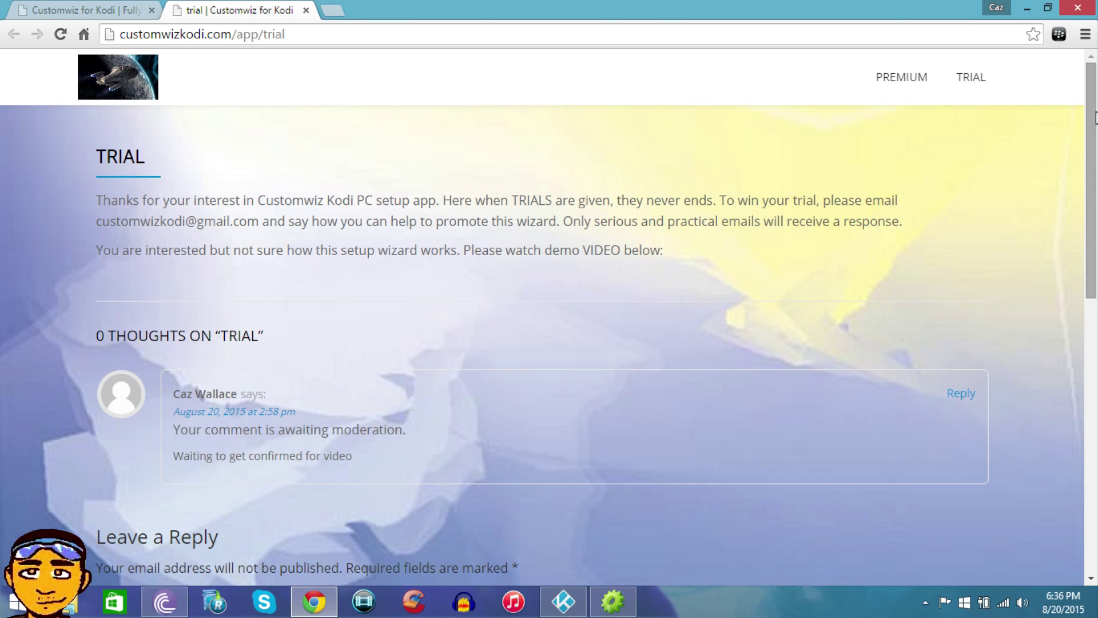
{"action": "left_click_drag", "start_coordinate": [1095, 117], "coordinate": [1093, 293]}
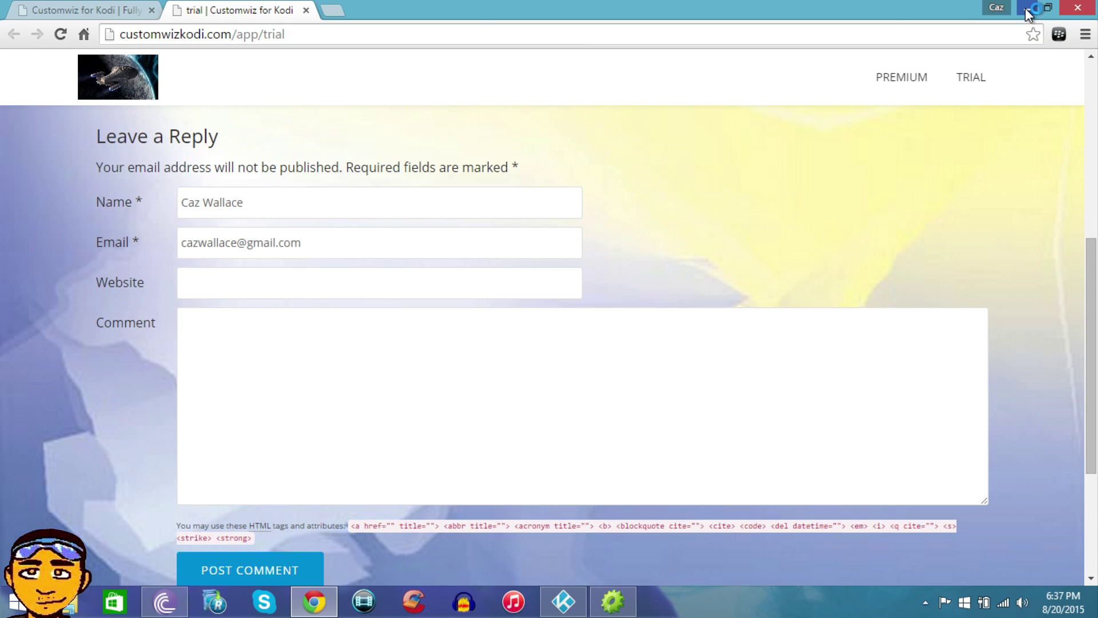
{"action": "left_click", "coordinate": [1028, 8]}
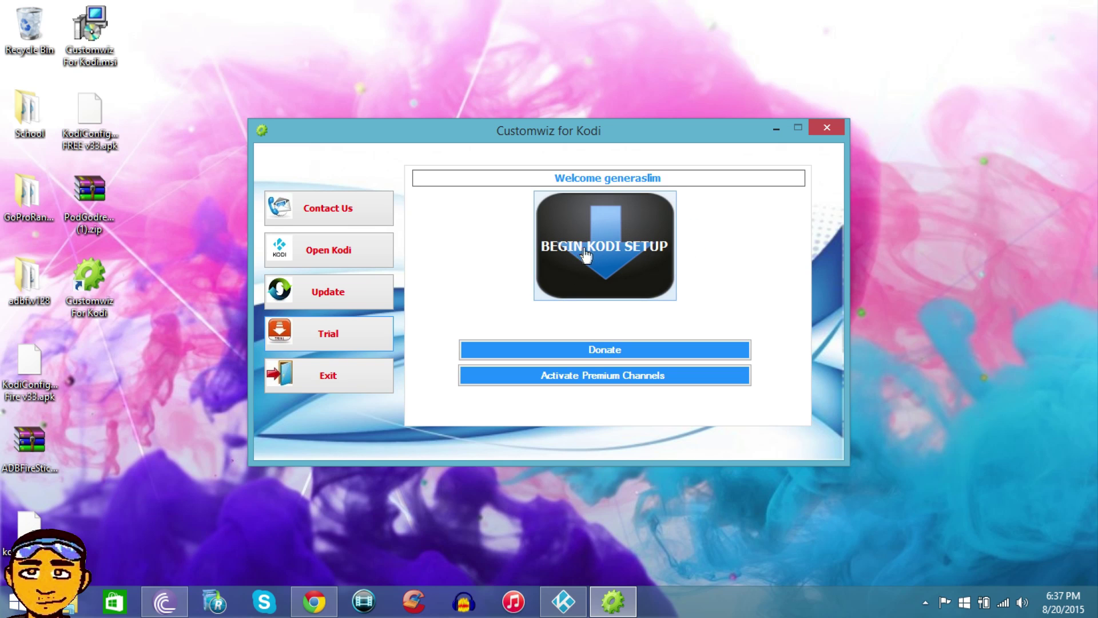
{"action": "left_click", "coordinate": [638, 277]}
{"action": "left_click", "coordinate": [567, 603]}
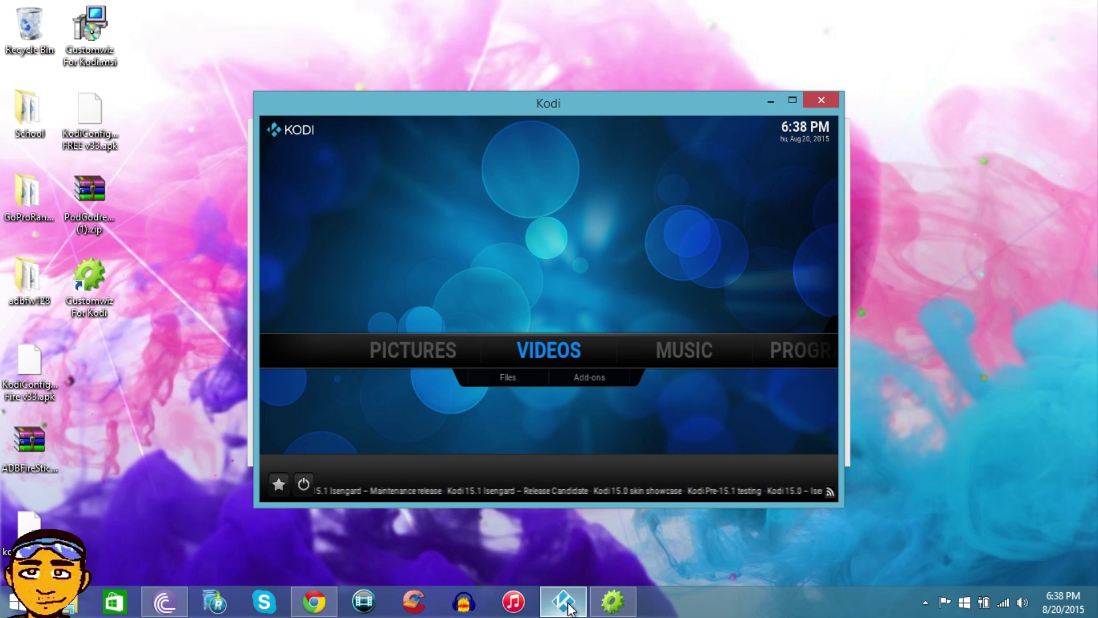
{"action": "key", "text": "Left"}
{"action": "key", "text": "Right"}
{"action": "key", "text": "Right"}
{"action": "key", "text": "Right"}
{"action": "key", "text": "Left"}
{"action": "key", "text": "Left"}
{"action": "key", "text": "Left"}
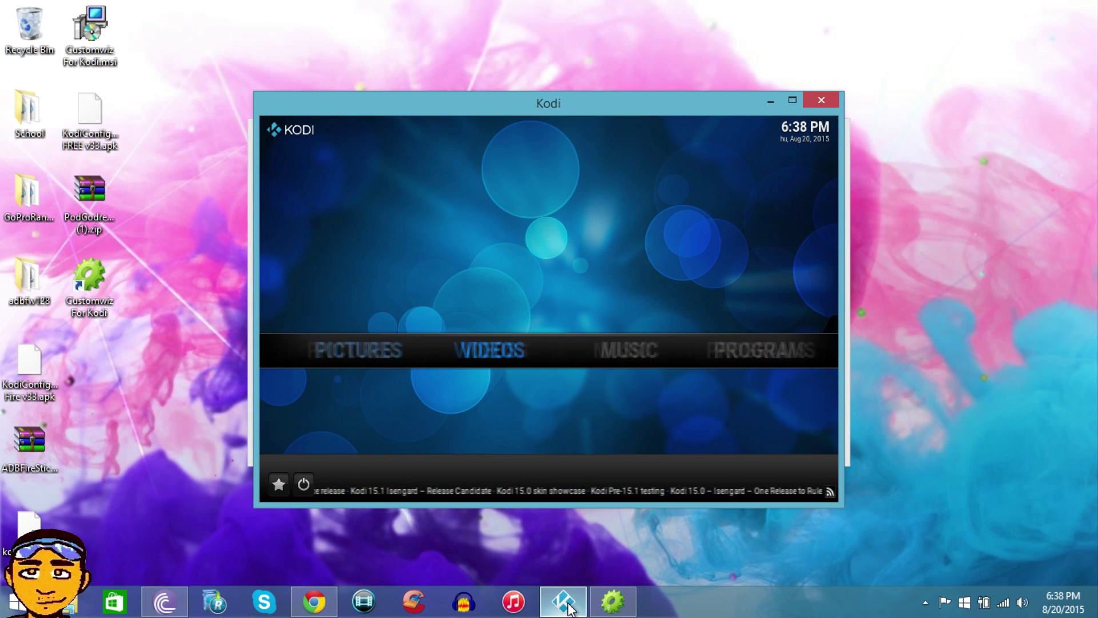
{"action": "key", "text": "Right"}
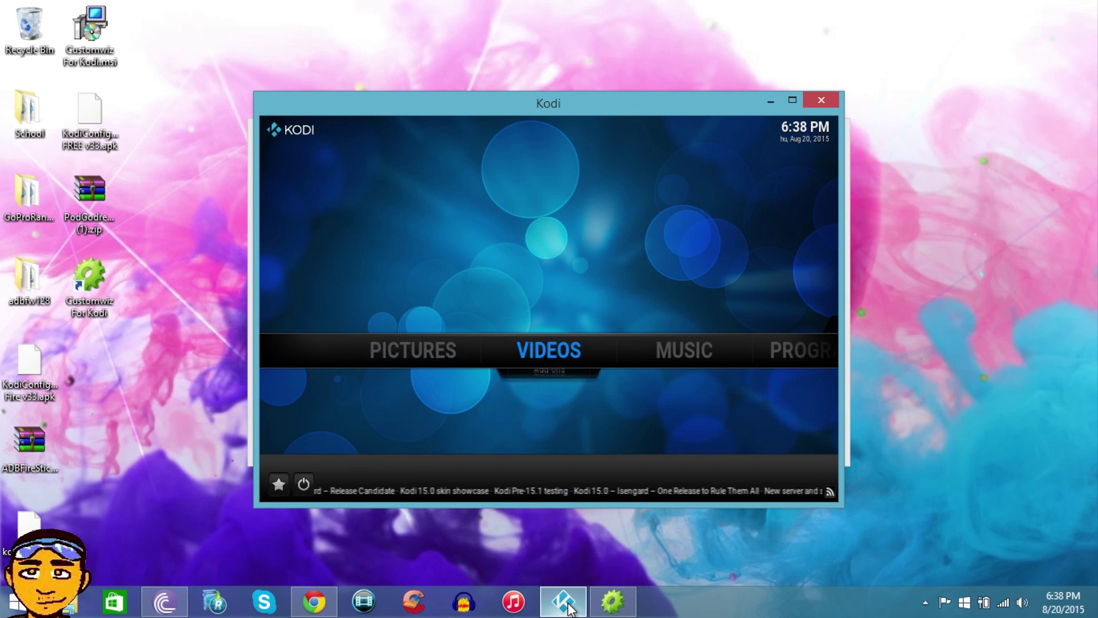
{"action": "key", "text": "Down"}
{"action": "key", "text": "Right"}
{"action": "key", "text": "Return"}
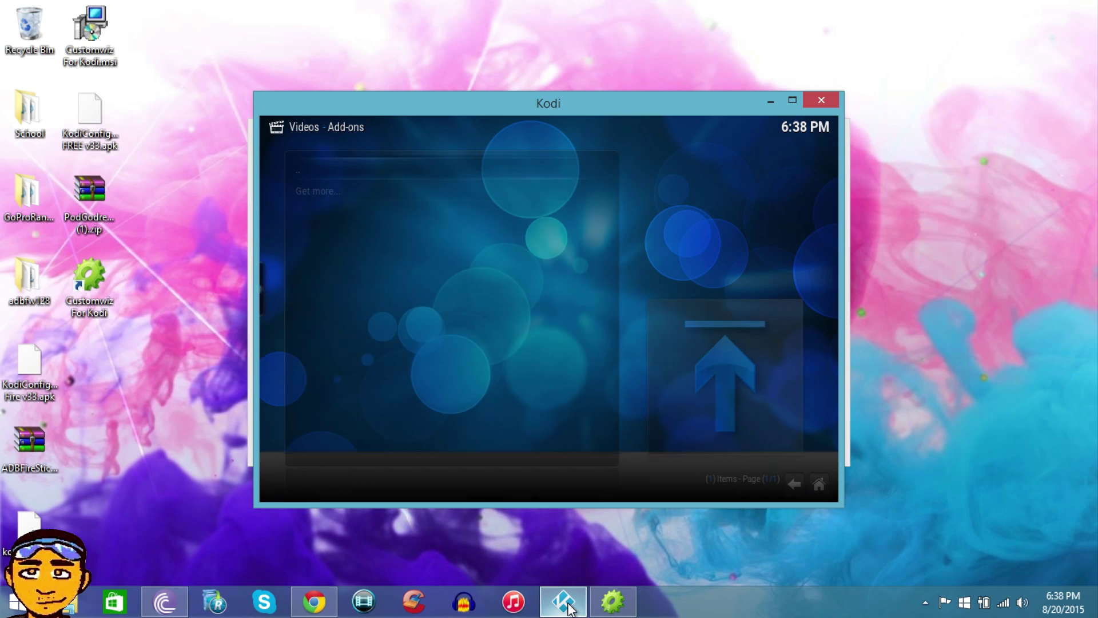
{"action": "key", "text": "Escape"}
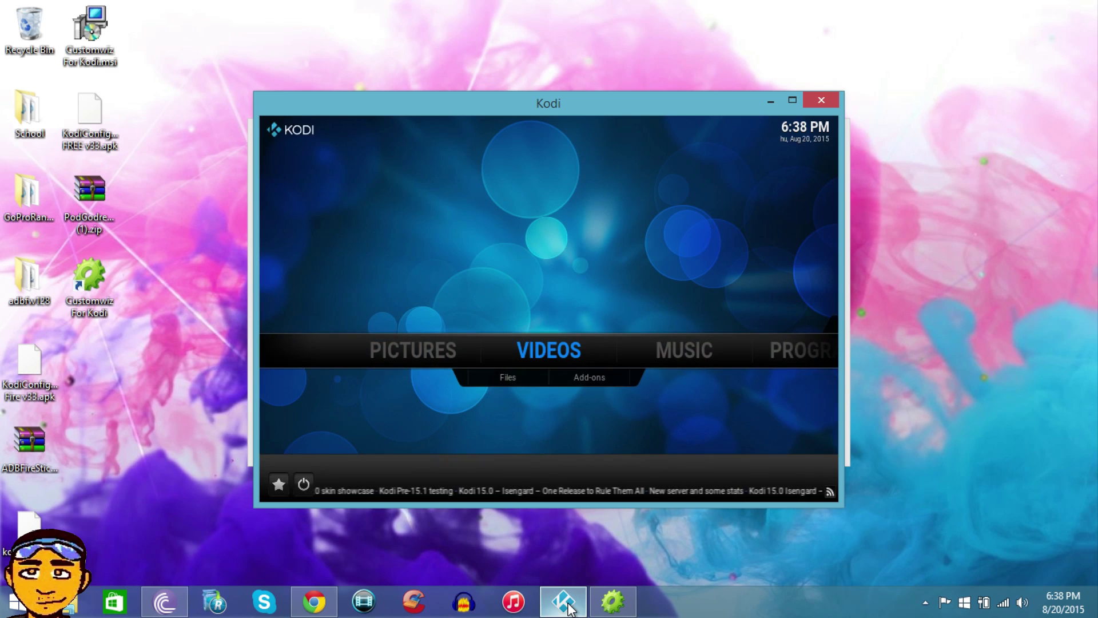
{"action": "left_click", "coordinate": [818, 104]}
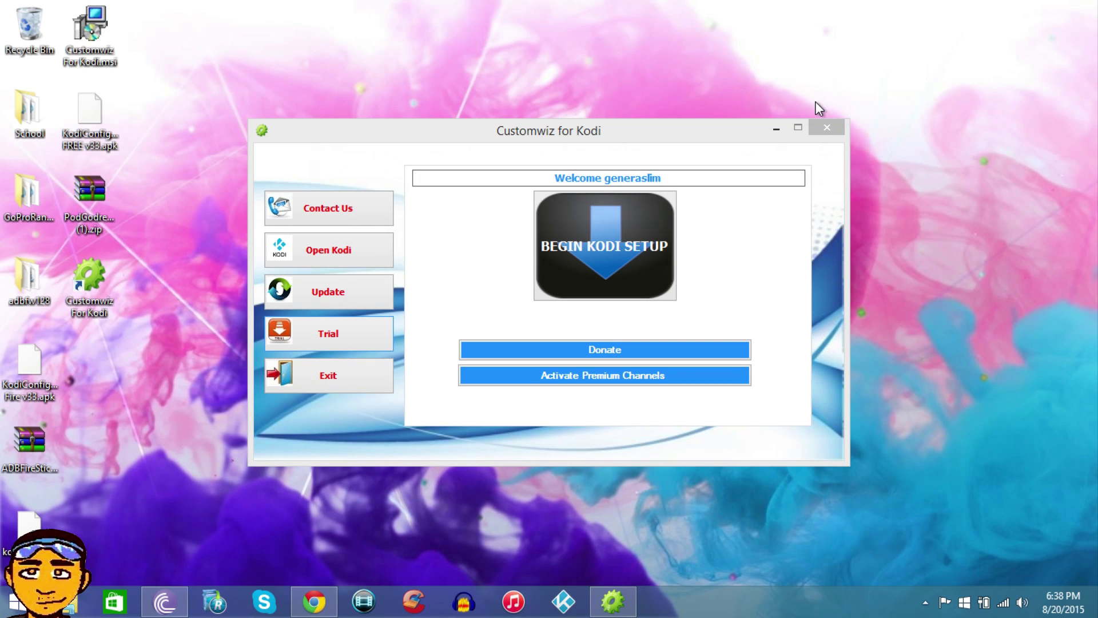
- Run BEGIN KODI SETUP to 100% and confirm the Setup is Completed dialog
{"action": "left_click", "coordinate": [630, 256]}
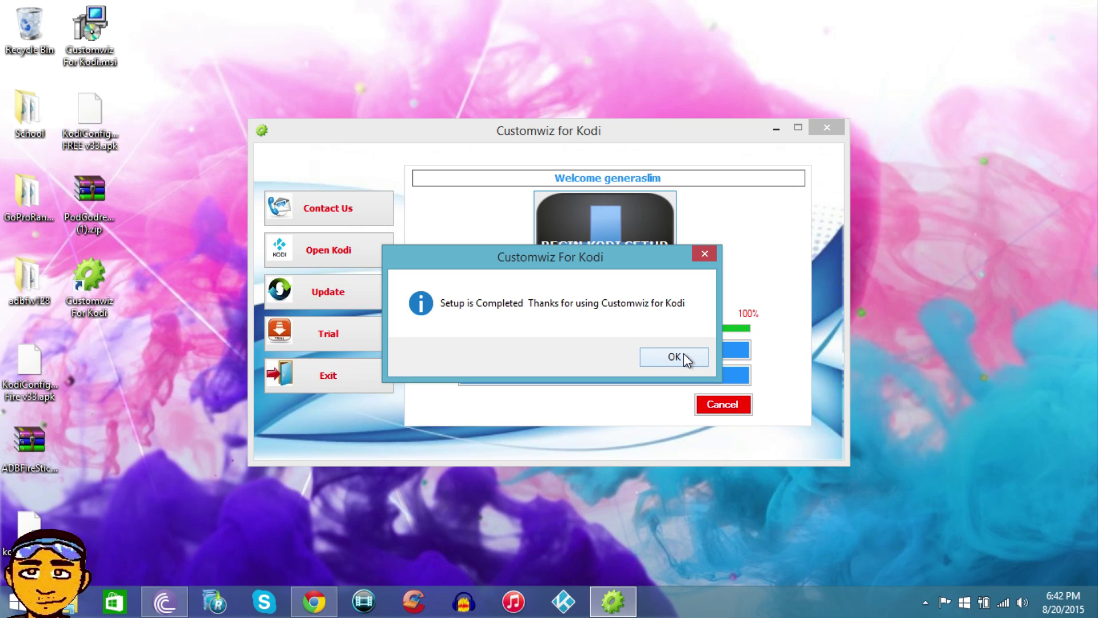
{"action": "left_click", "coordinate": [675, 356]}
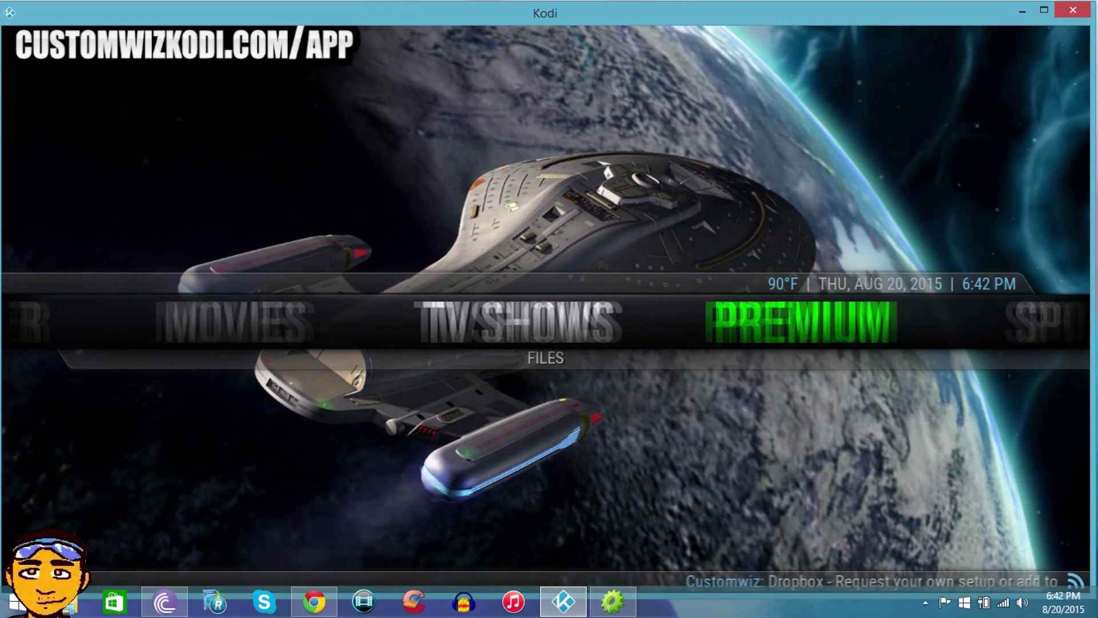
{"action": "key", "text": "Left"}
{"action": "key", "text": "Left"}
{"action": "key", "text": "Left"}
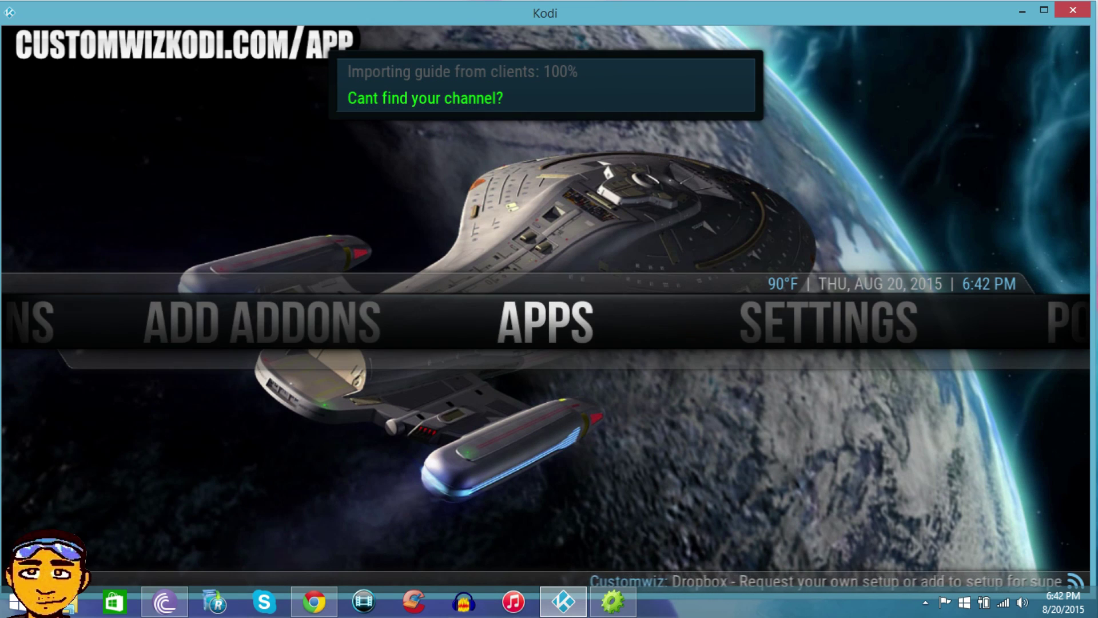
{"action": "key", "text": "Right"}
{"action": "key", "text": "Right"}
{"action": "key", "text": "Right"}
{"action": "key", "text": "Left"}
{"action": "key", "text": "Left"}
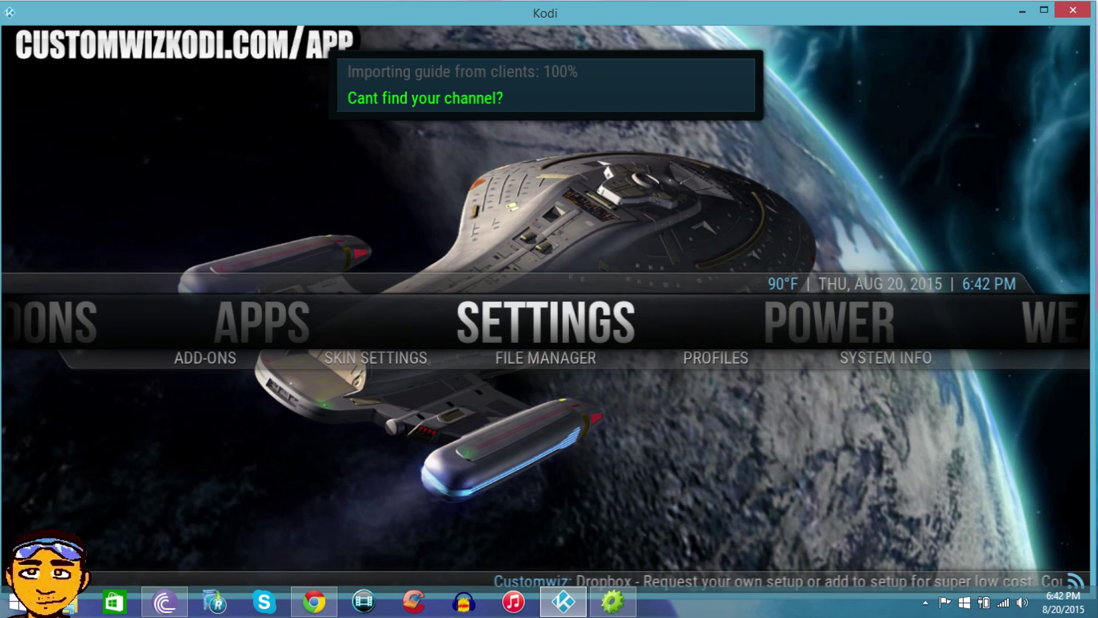
{"action": "key", "text": "Down"}
{"action": "key", "text": "Left"}
{"action": "key", "text": "Left"}
{"action": "key", "text": "Right"}
{"action": "key", "text": "Right"}
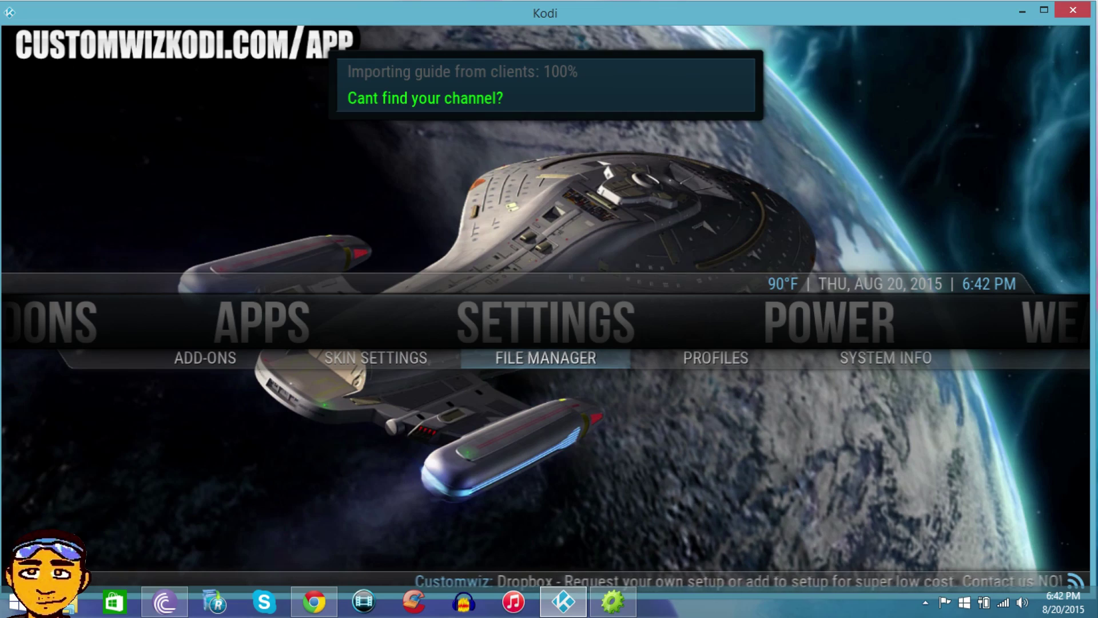
{"action": "key", "text": "Return"}
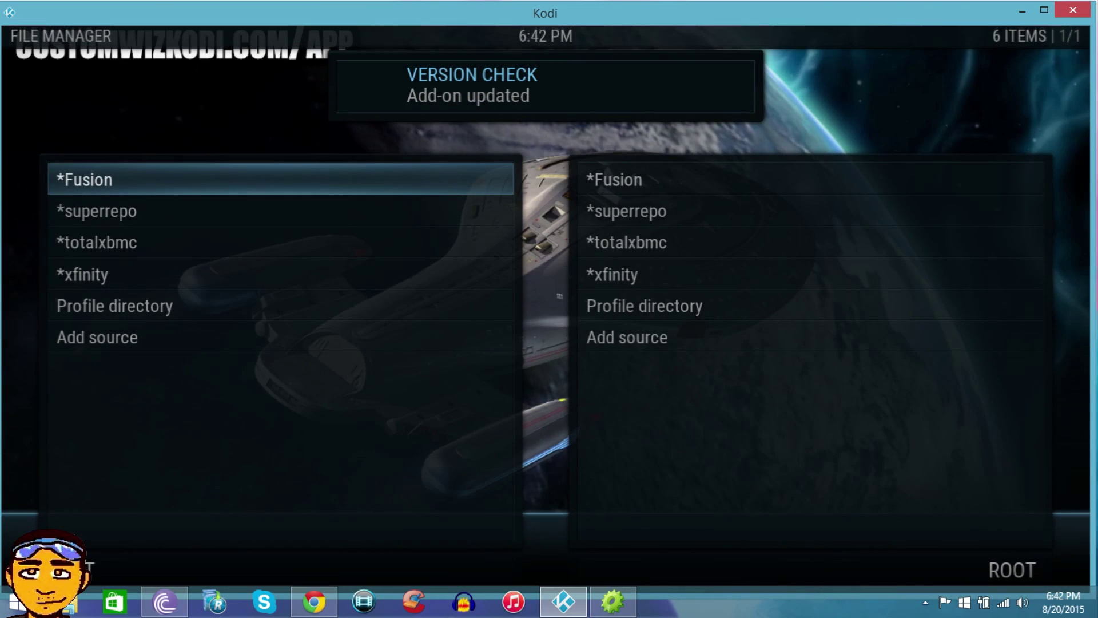
{"action": "key", "text": "Escape"}
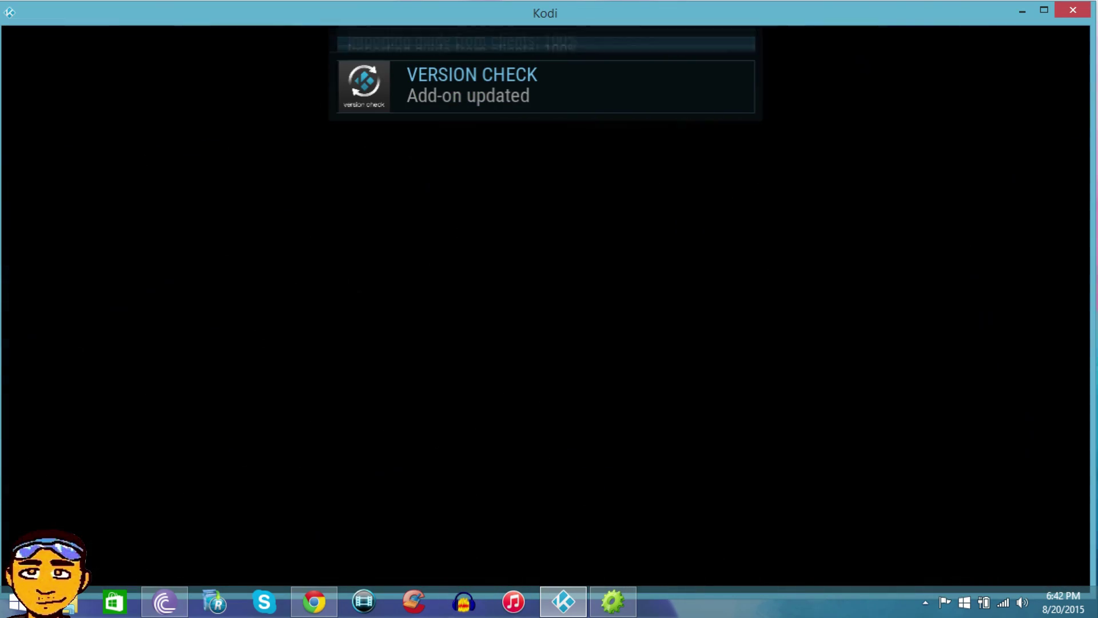
{"action": "key", "text": "Left"}
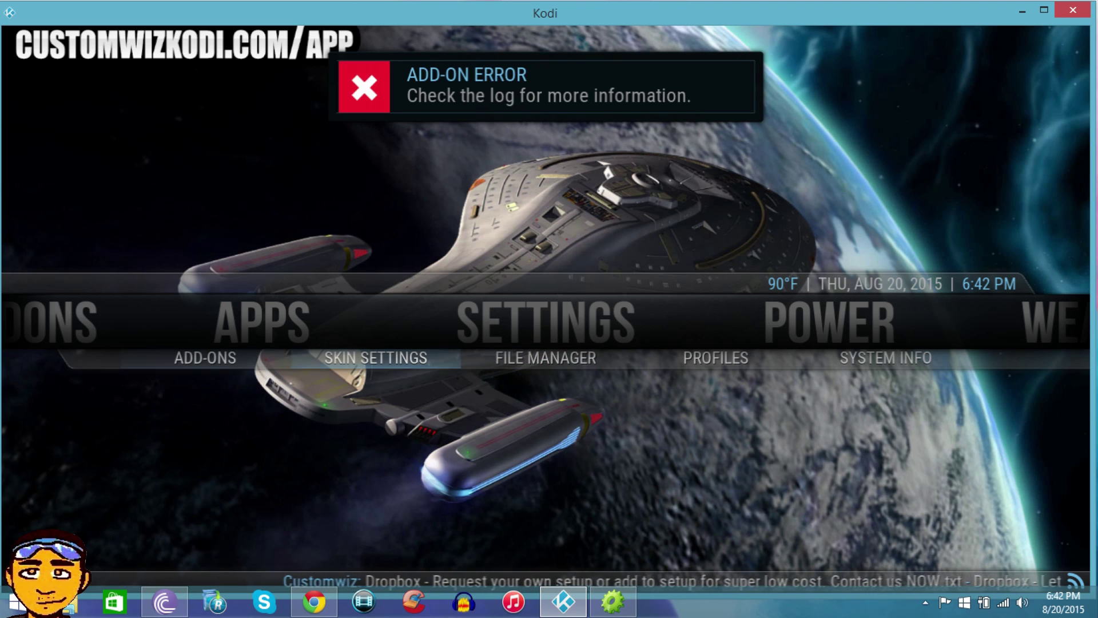
{"action": "key", "text": "Left"}
{"action": "key", "text": "Return"}
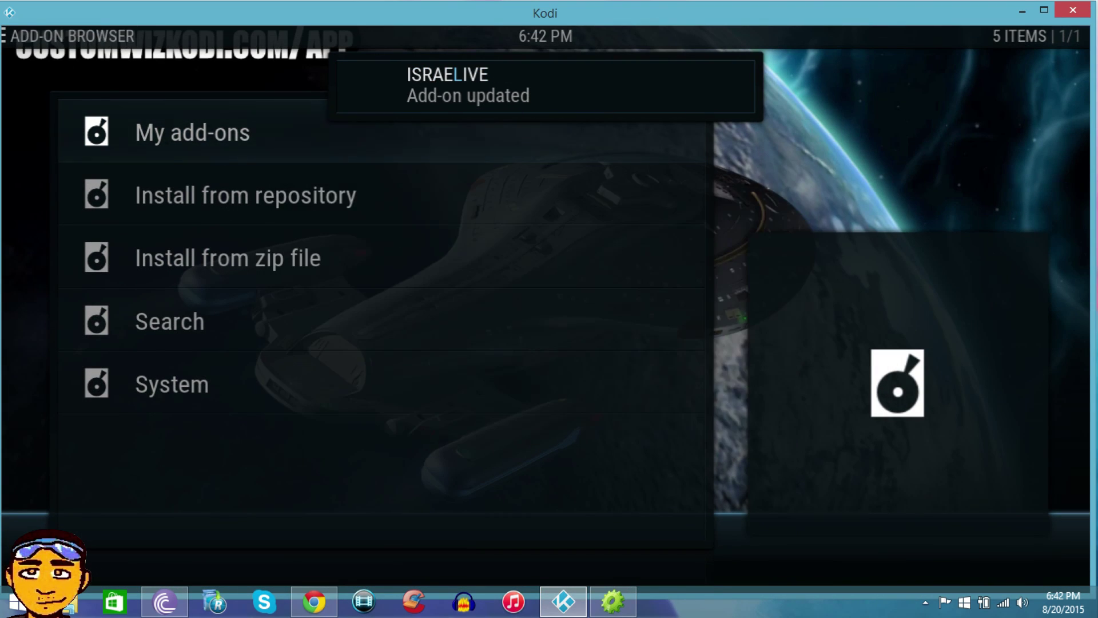
{"action": "key", "text": "Escape"}
{"action": "key", "text": "Right"}
{"action": "key", "text": "Right"}
{"action": "key", "text": "Right"}
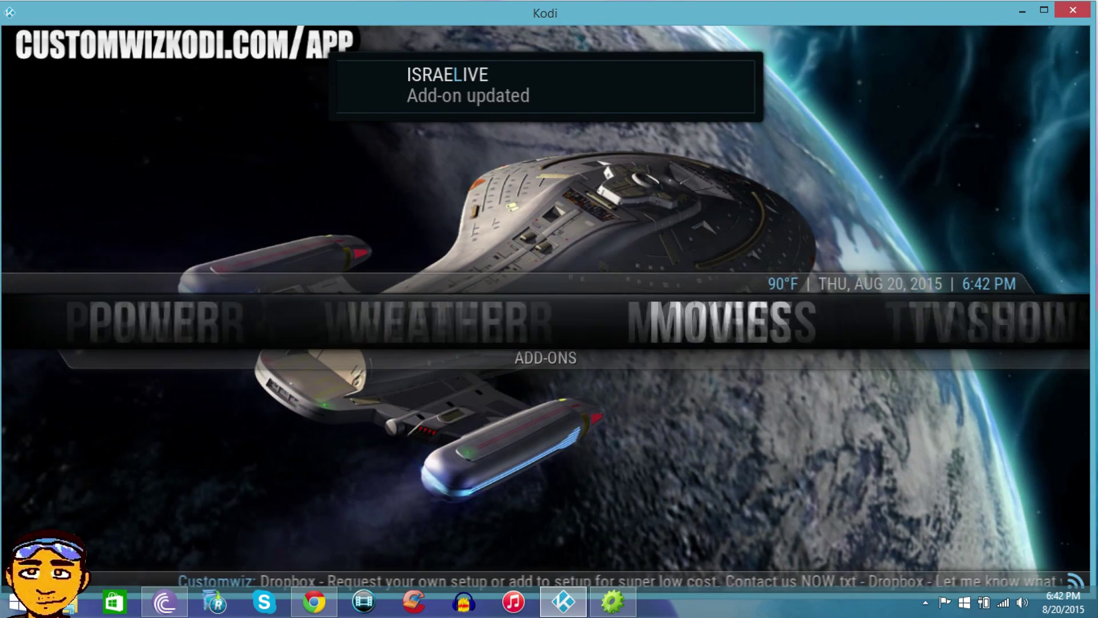
{"action": "key", "text": "Right"}
{"action": "key", "text": "Right"}
{"action": "key", "text": "Left"}
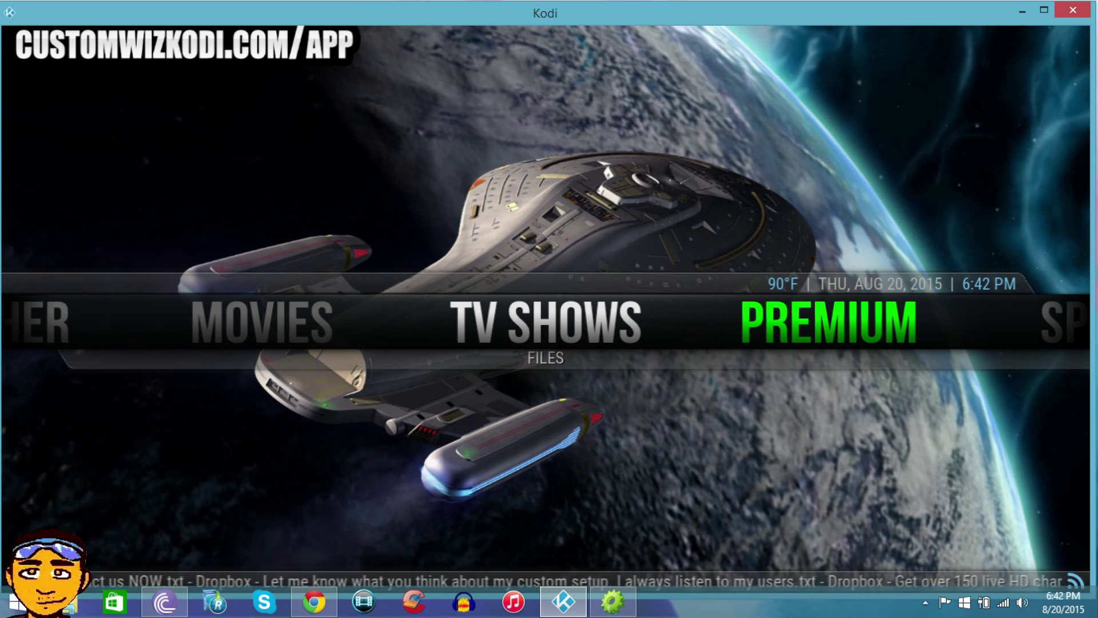
{"action": "left_click", "coordinate": [314, 601]}
- View the $9.50/month PREMIUM subscription page in Chrome, then return to Kodi
{"action": "left_click", "coordinate": [48, 8]}
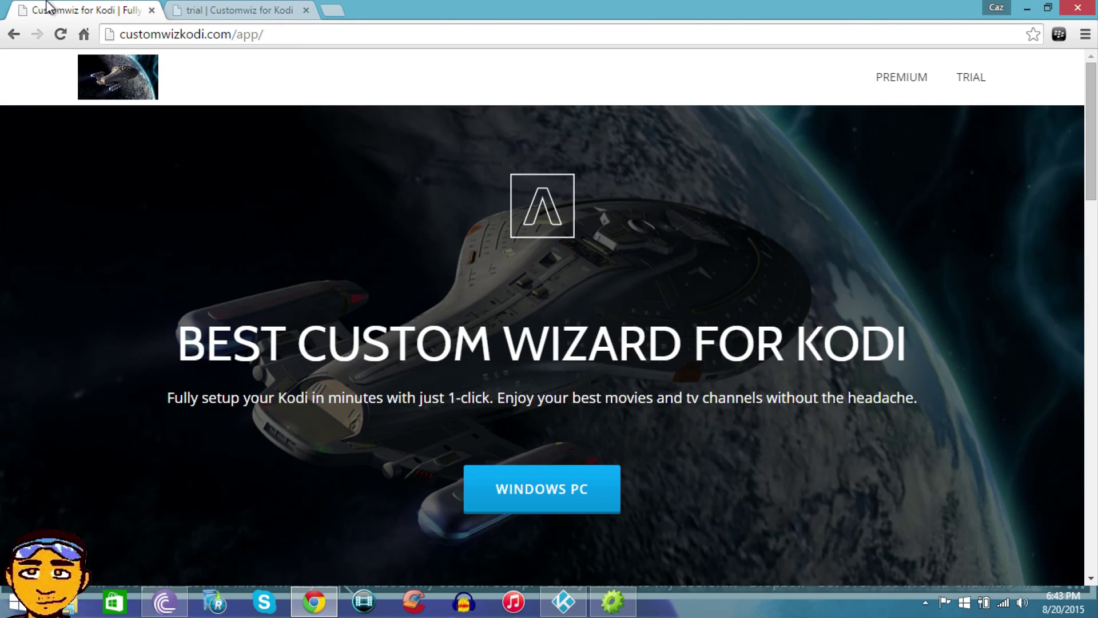
{"action": "left_click", "coordinate": [890, 85]}
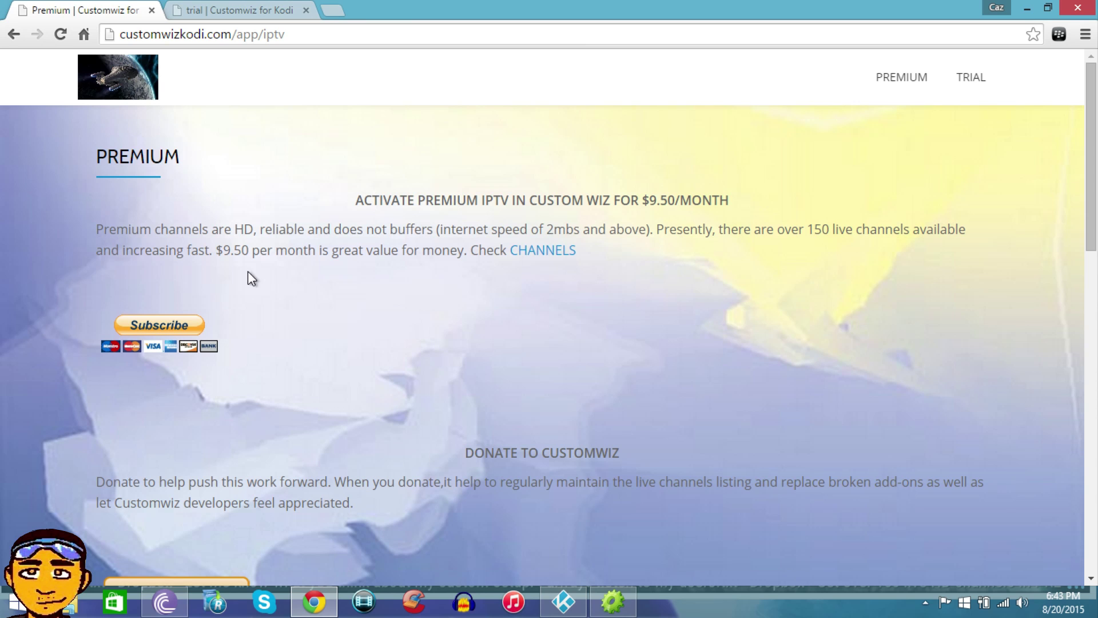
{"action": "left_click", "coordinate": [563, 601]}
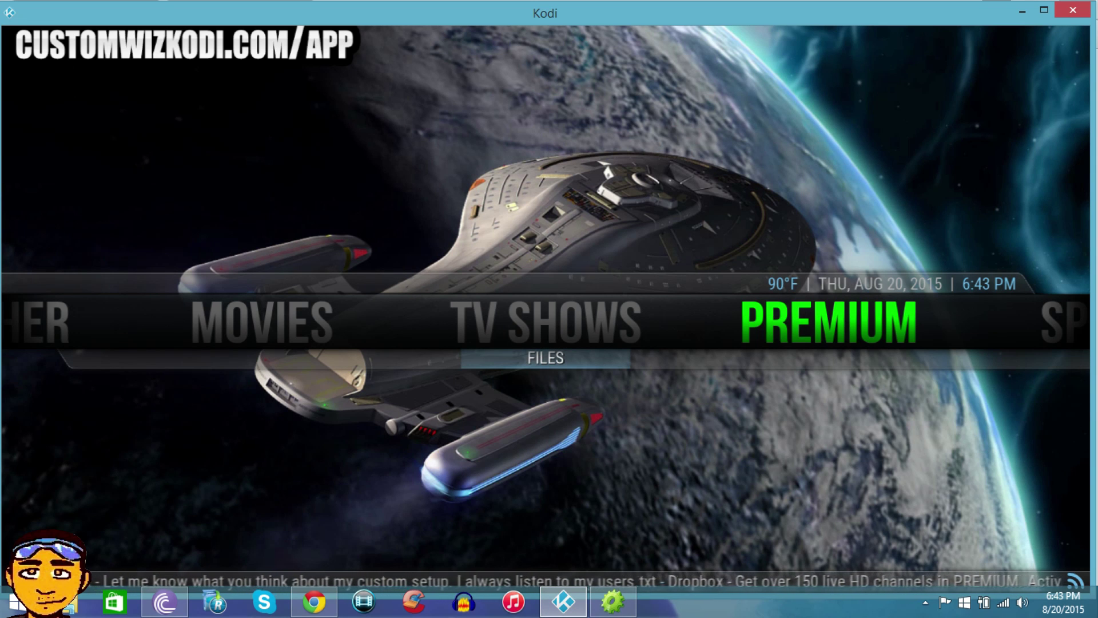
{"action": "key", "text": "Right"}
{"action": "key", "text": "Right"}
{"action": "key", "text": "Right"}
{"action": "key", "text": "Right"}
{"action": "key", "text": "Left"}
{"action": "key", "text": "Left"}
{"action": "key", "text": "Left"}
{"action": "key", "text": "Right"}
{"action": "key", "text": "Right"}
{"action": "key", "text": "Right"}
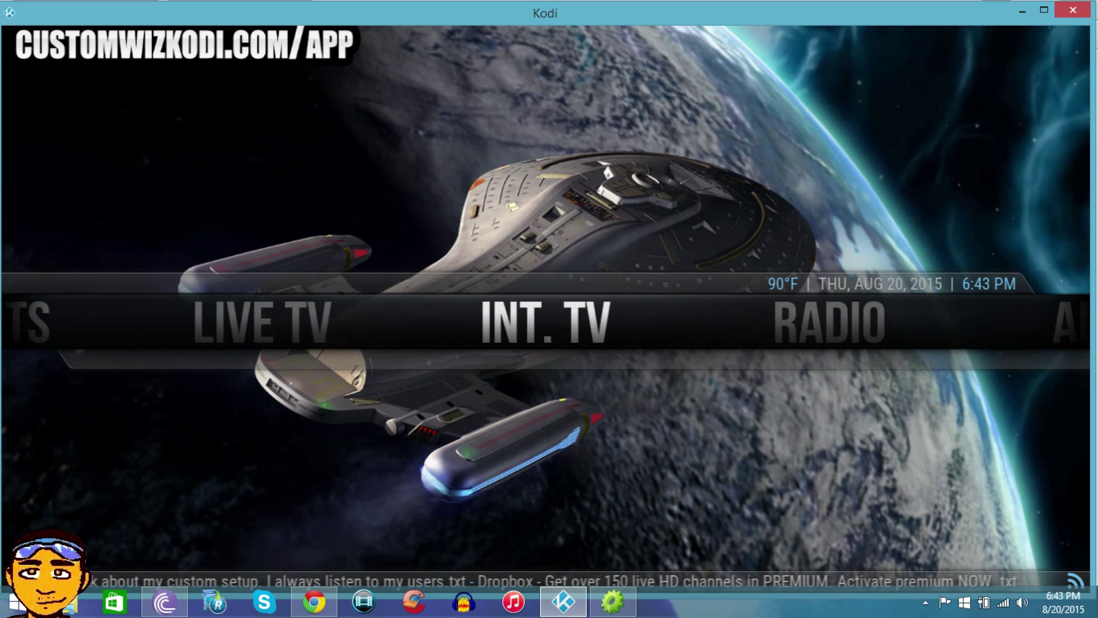
{"action": "key", "text": "Left"}
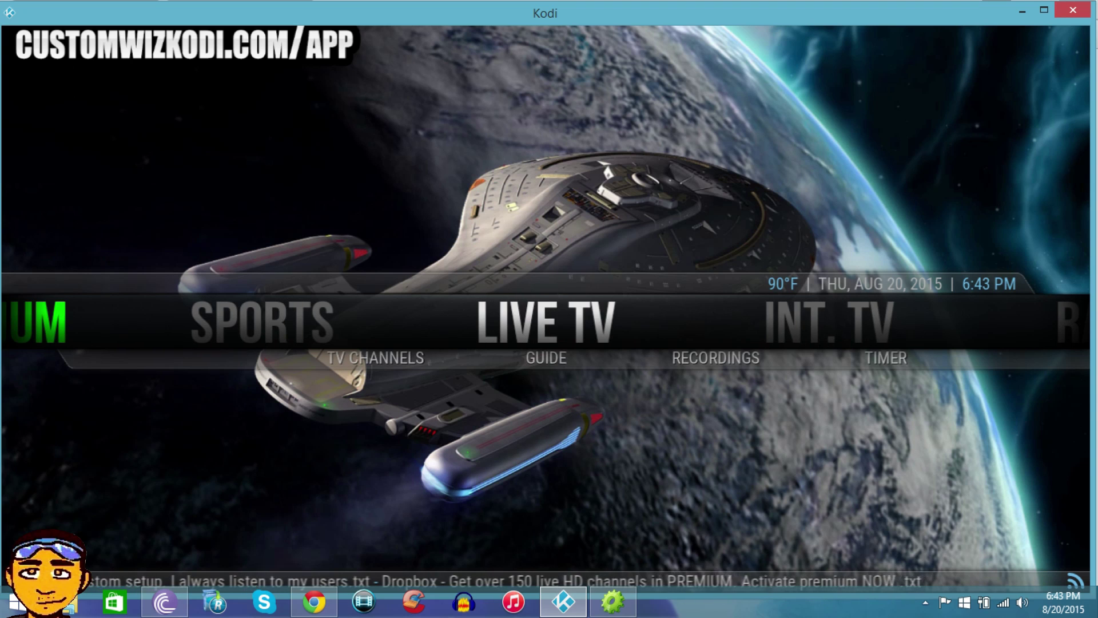
{"action": "key", "text": "Left"}
{"action": "key", "text": "Left"}
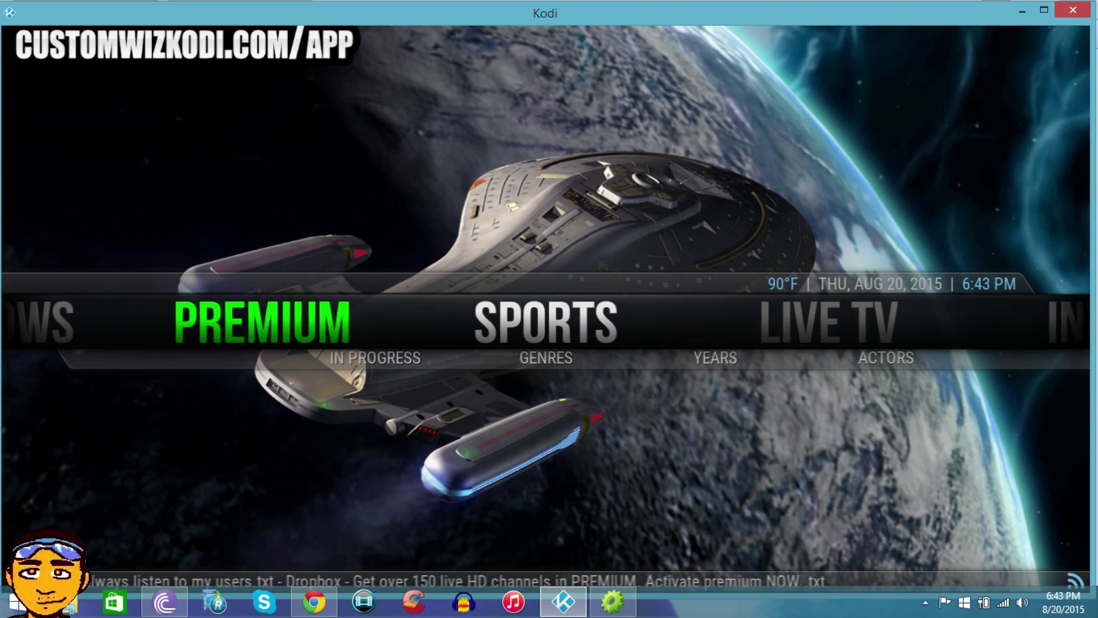
{"action": "key", "text": "Right"}
{"action": "key", "text": "Right"}
{"action": "key", "text": "Right"}
{"action": "key", "text": "Right"}
{"action": "key", "text": "Right"}
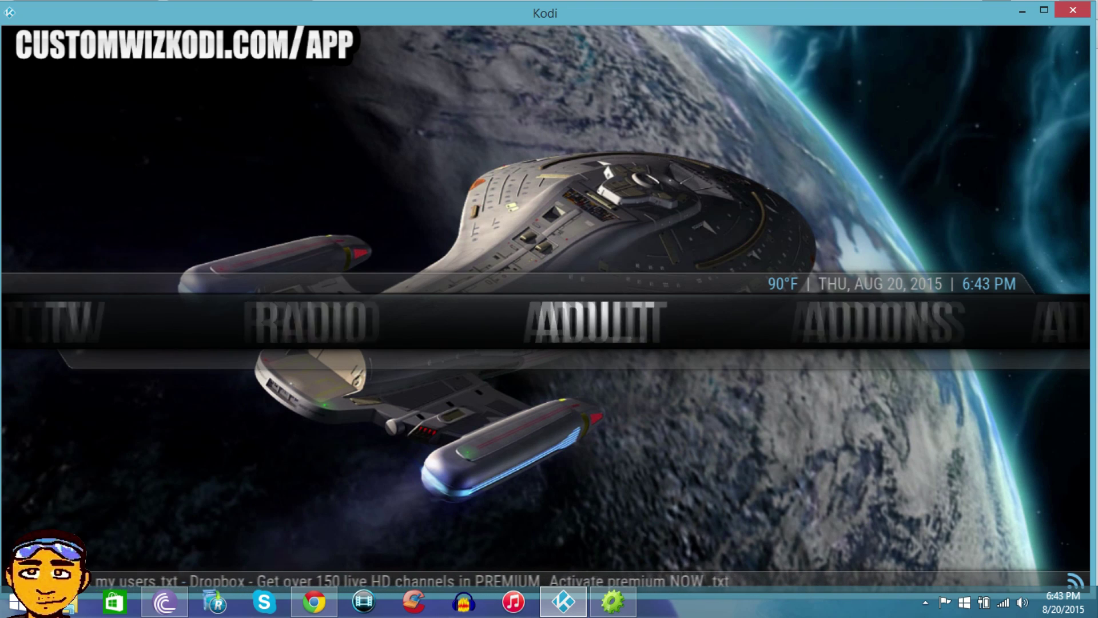
{"action": "key", "text": "Right"}
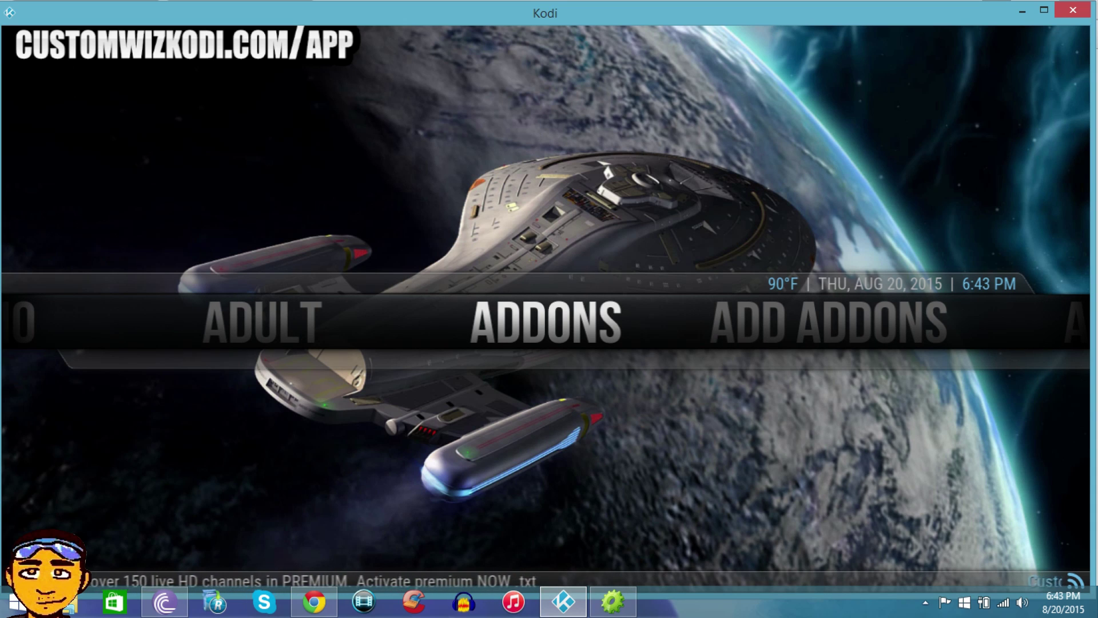
{"action": "key", "text": "Return"}
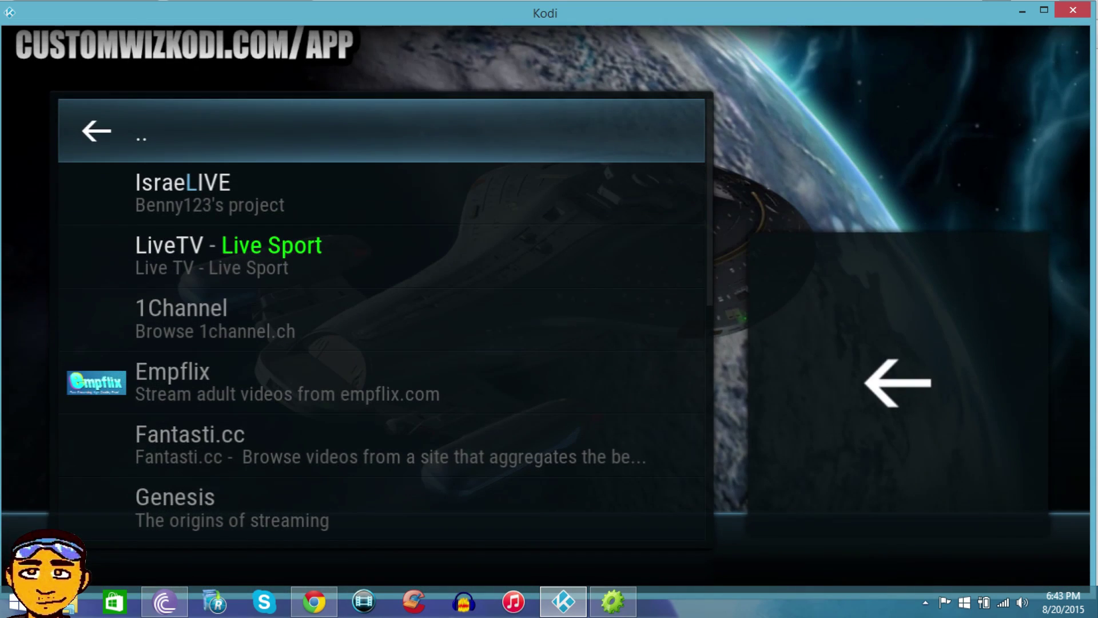
{"action": "key", "text": "Down"}
{"action": "key", "text": "Down"}
{"action": "key", "text": "Down"}
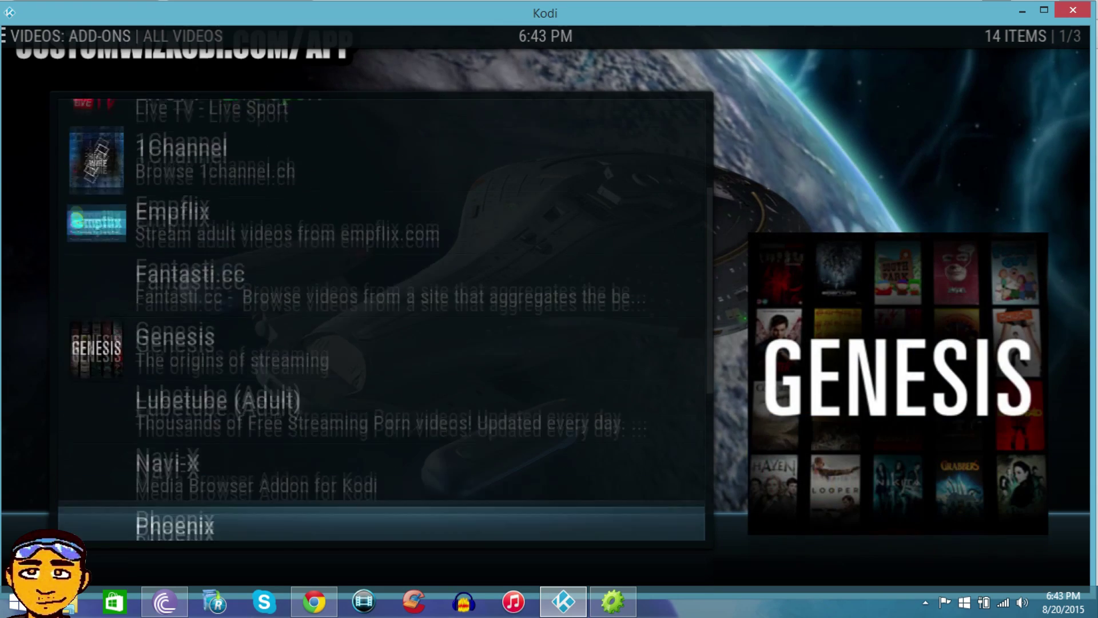
{"action": "key", "text": "Down"}
{"action": "key", "text": "Down"}
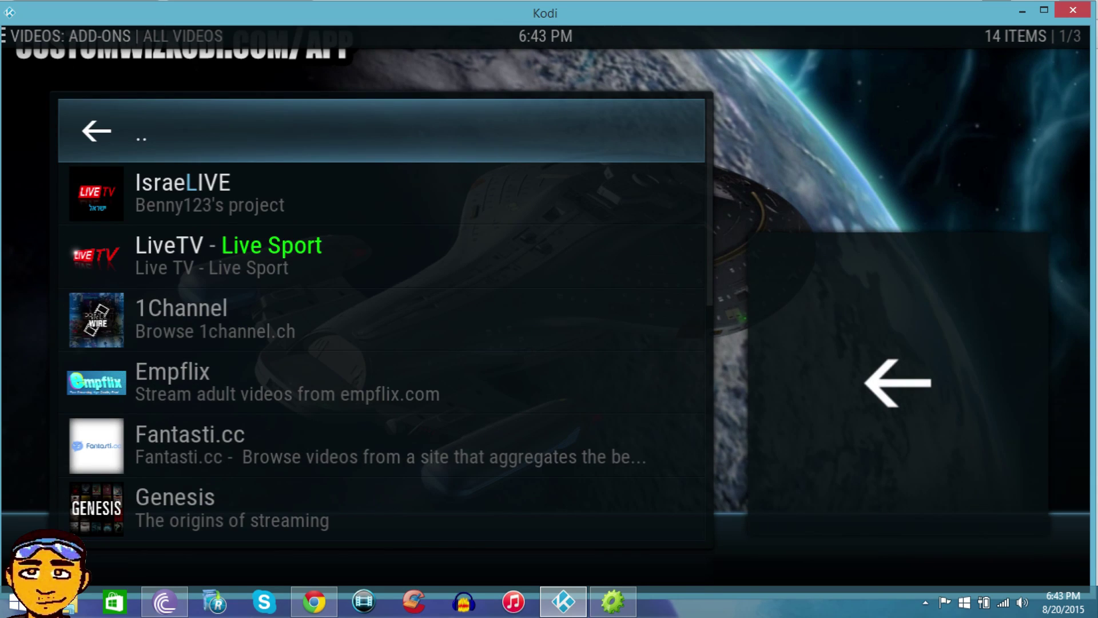
{"action": "key", "text": "Return"}
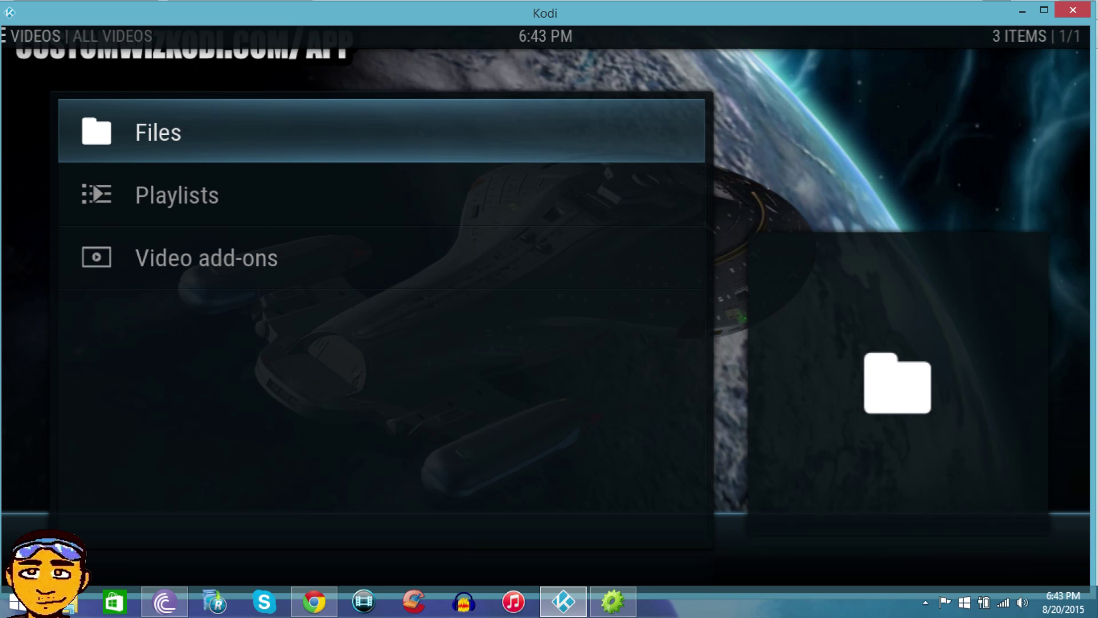
{"action": "key", "text": "BackSpace"}
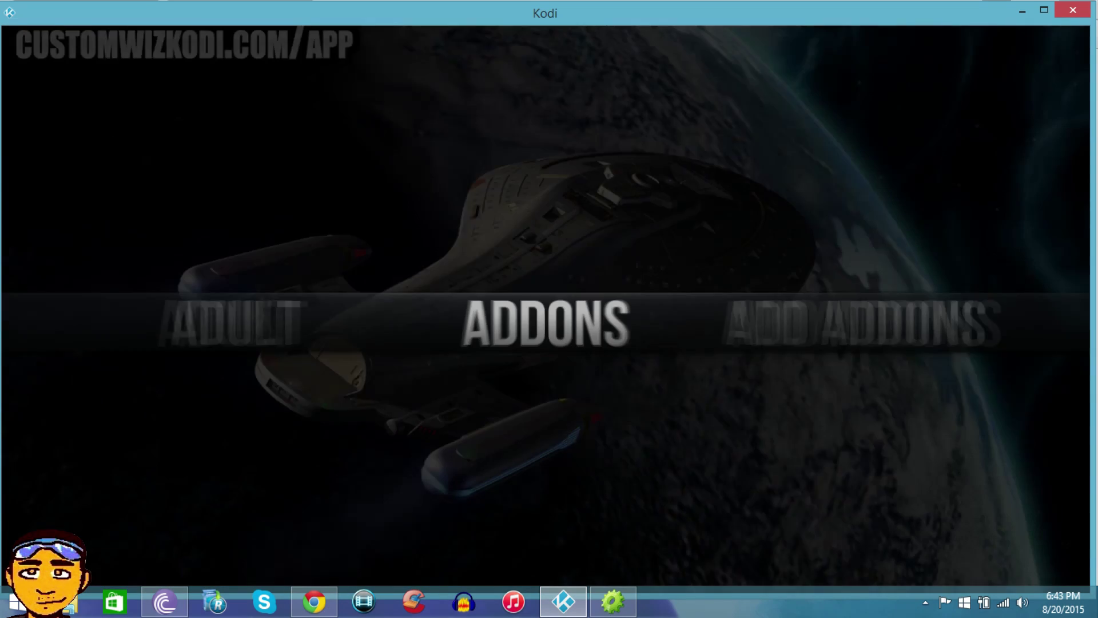
{"action": "key", "text": "Right"}
{"action": "key", "text": "Right"}
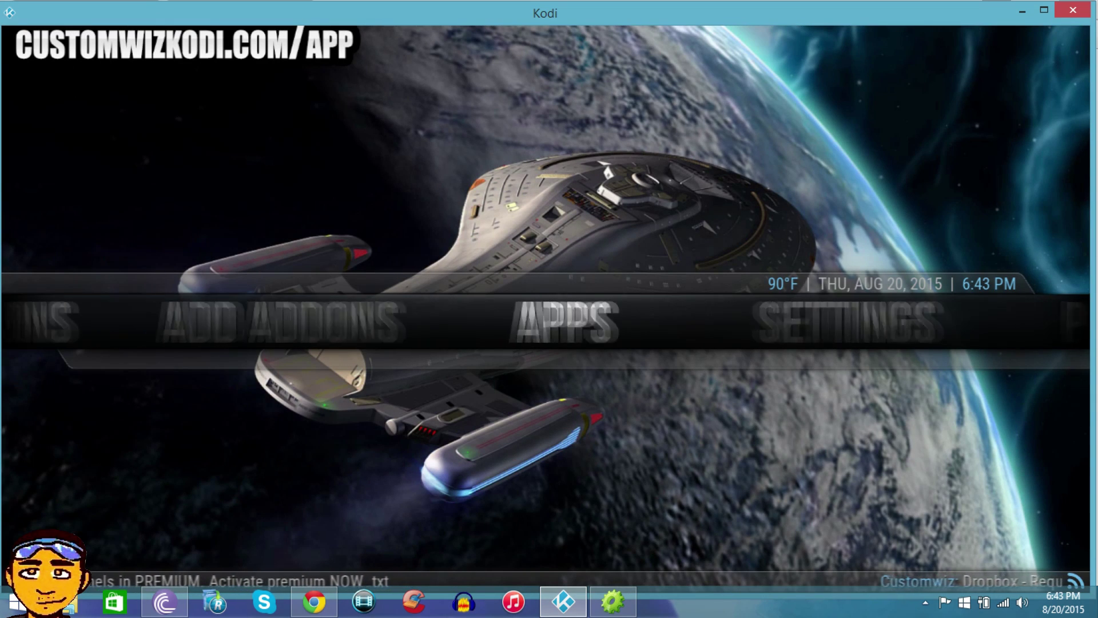